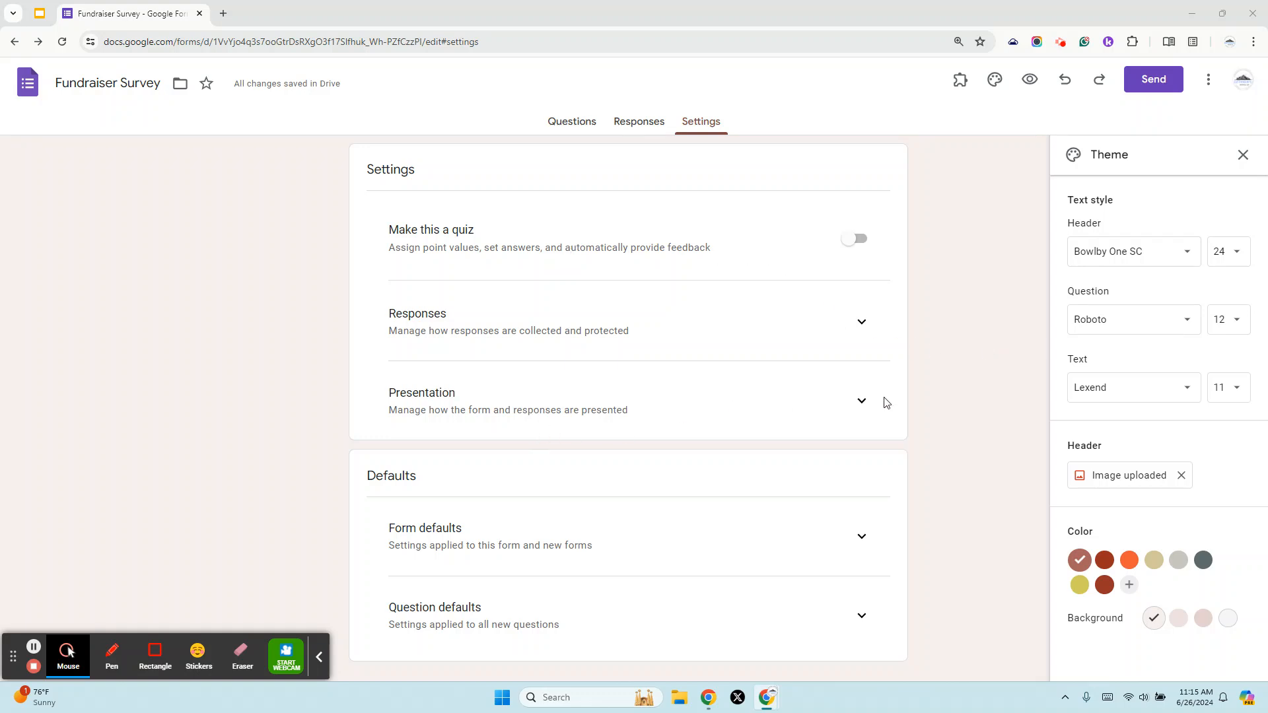
Enable Show progress bar in the form's presentation settings, and switch Shuffle question order on and back off.
{"action": "left_click", "coordinate": [857, 408]}
{"action": "scroll", "coordinate": [608, 405], "scroll_direction": "down", "scroll_amount": 2}
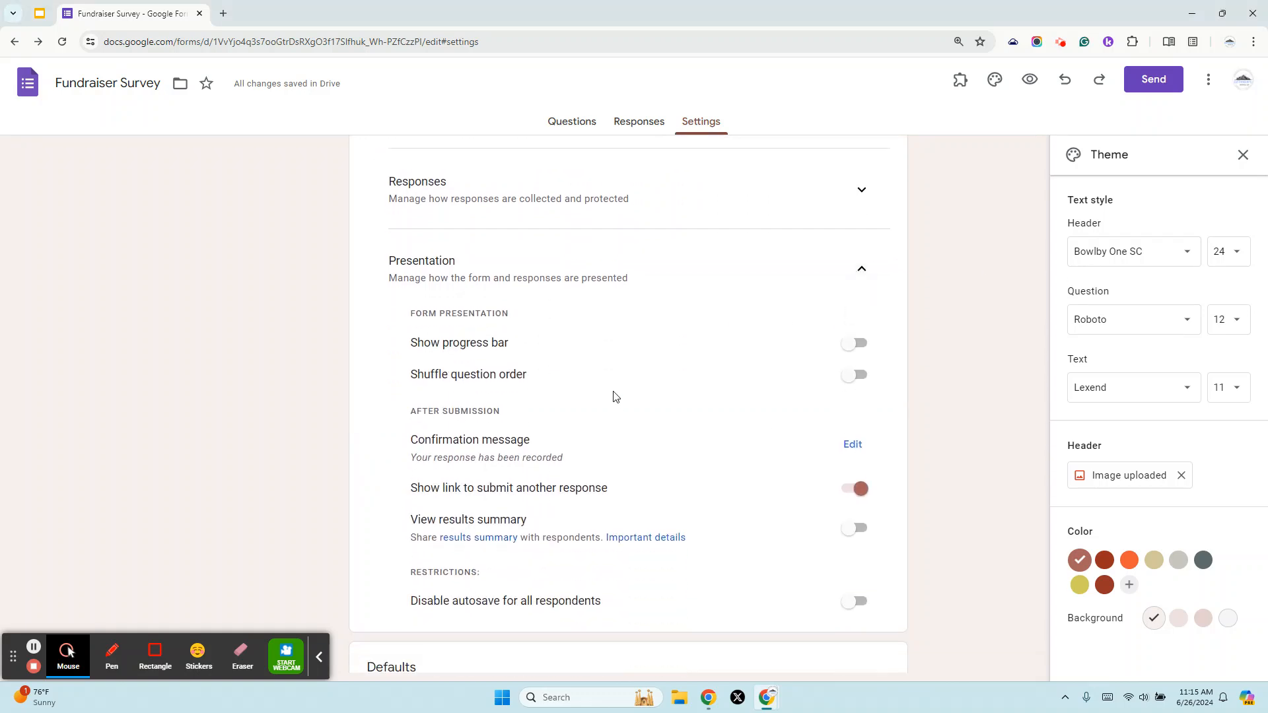
{"action": "left_click", "coordinate": [861, 344]}
{"action": "left_click", "coordinate": [858, 374]}
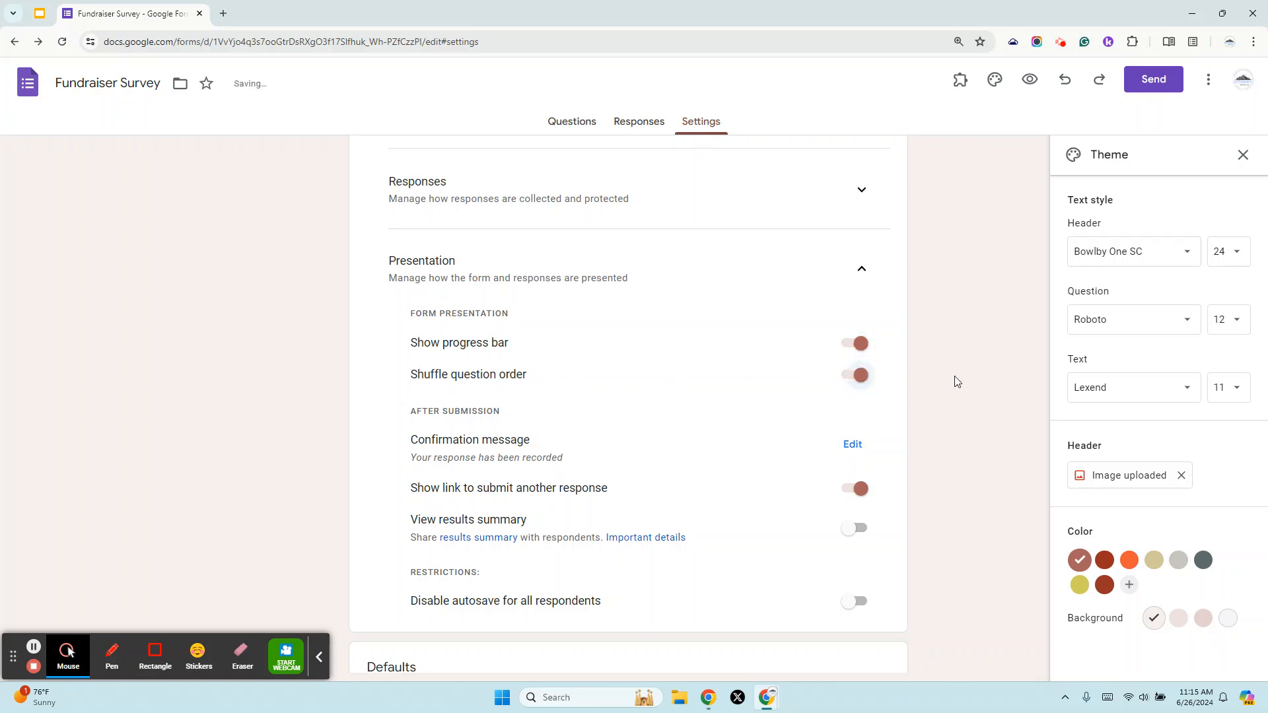
{"action": "left_click", "coordinate": [851, 377]}
{"action": "scroll", "coordinate": [466, 356], "scroll_direction": "down", "scroll_amount": 1}
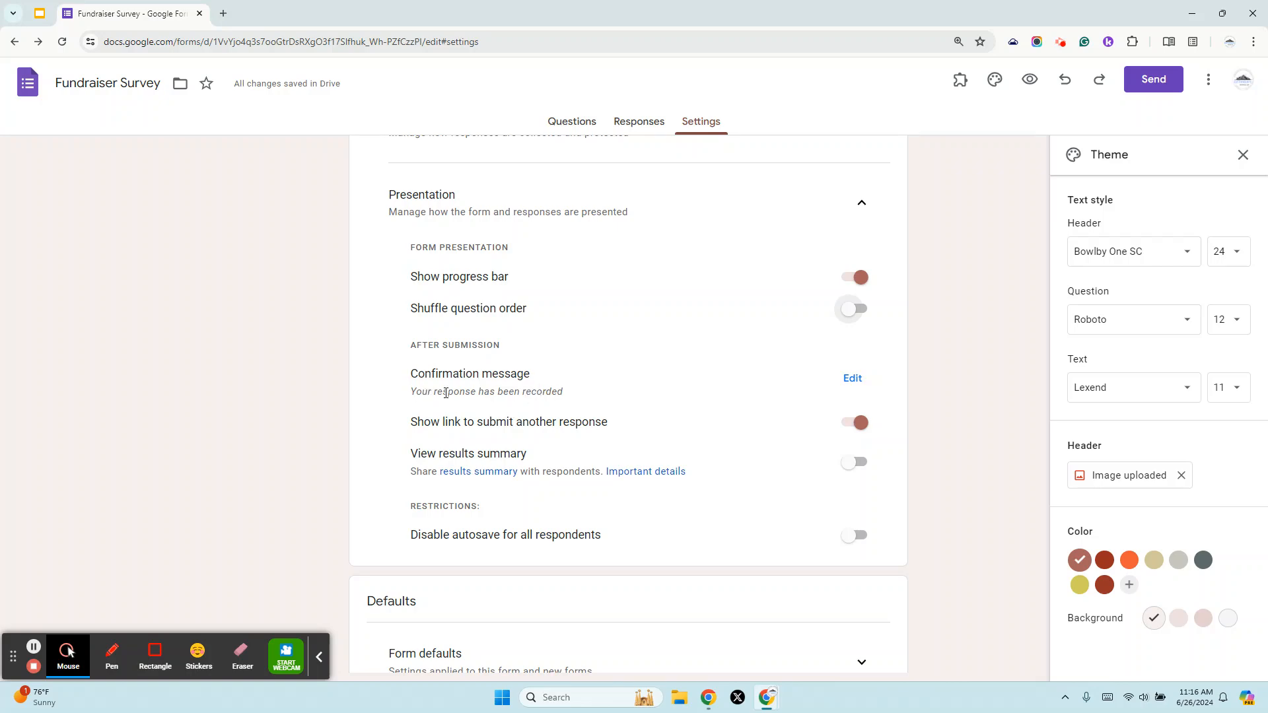
{"action": "left_click", "coordinate": [853, 389]}
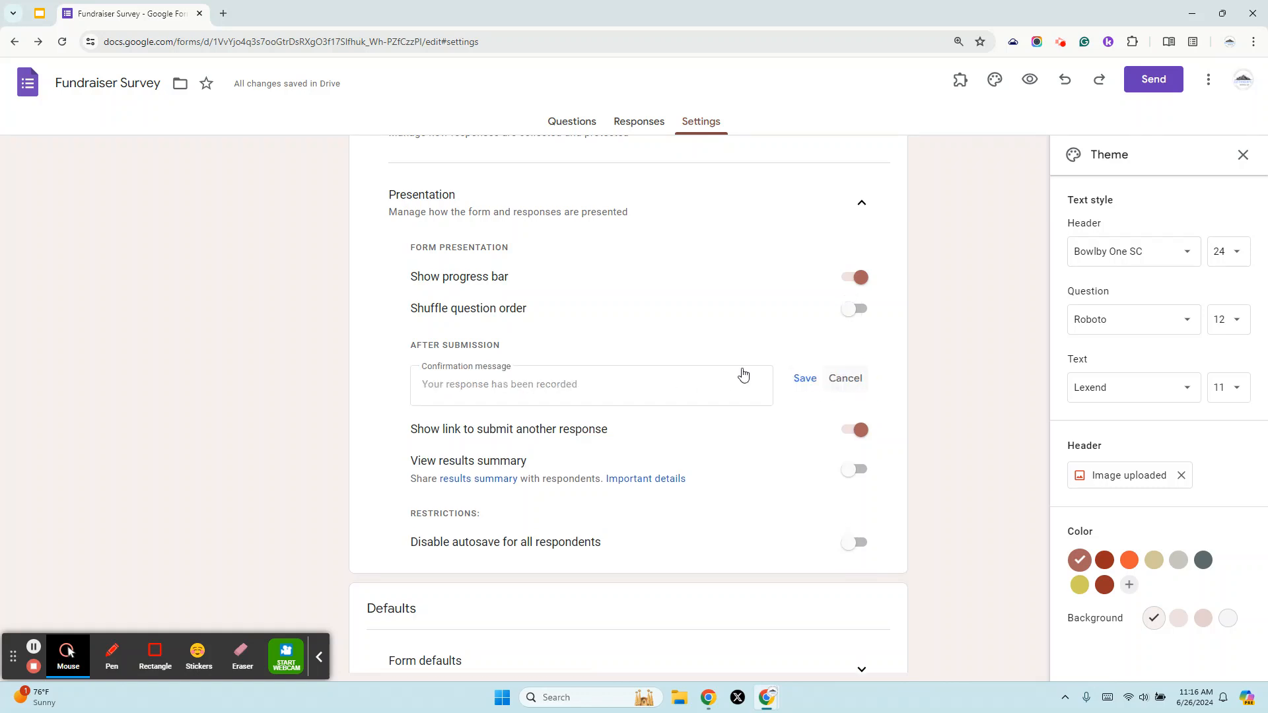
{"action": "left_click", "coordinate": [524, 390]}
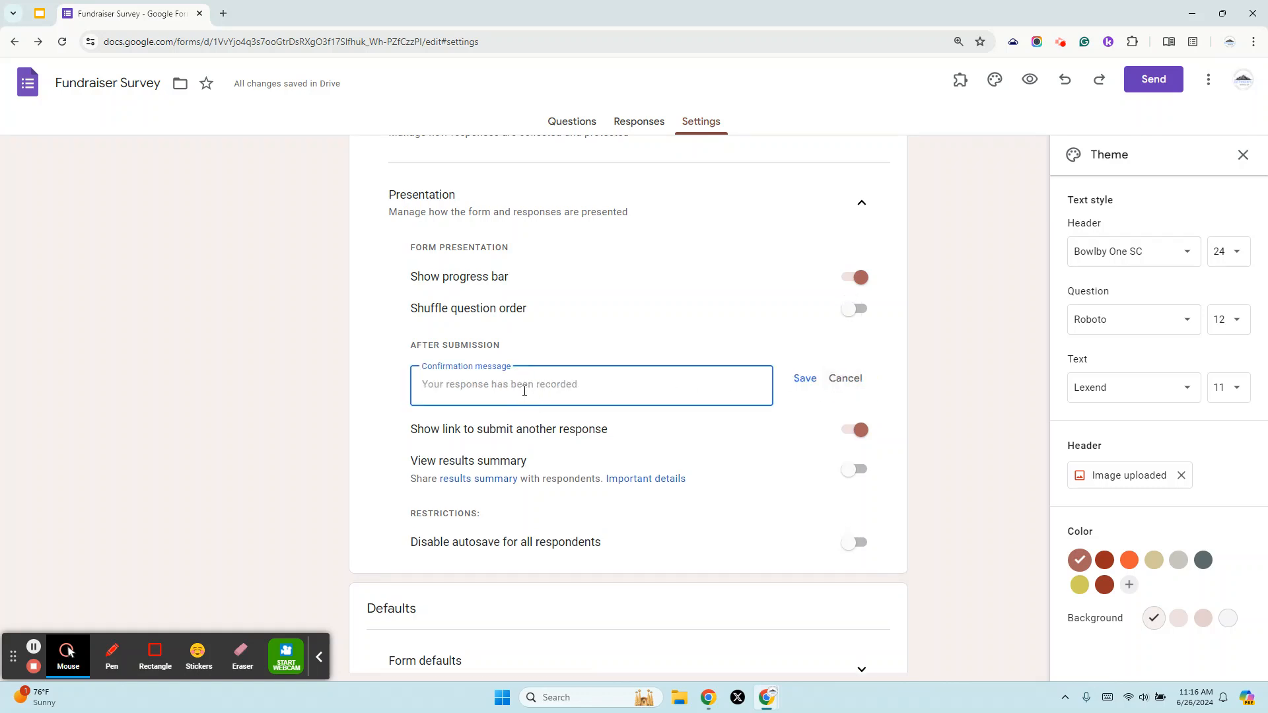
{"action": "type", "text": "Thank you for your"}
{"action": "key", "text": "BackSpace"}
{"action": "key", "text": "BackSpace"}
{"action": "key", "text": "BackSpace"}
{"action": "type", "text": "o"}
{"action": "key", "text": "BackSpace"}
{"action": "type", "text": "your participation! Vis"}
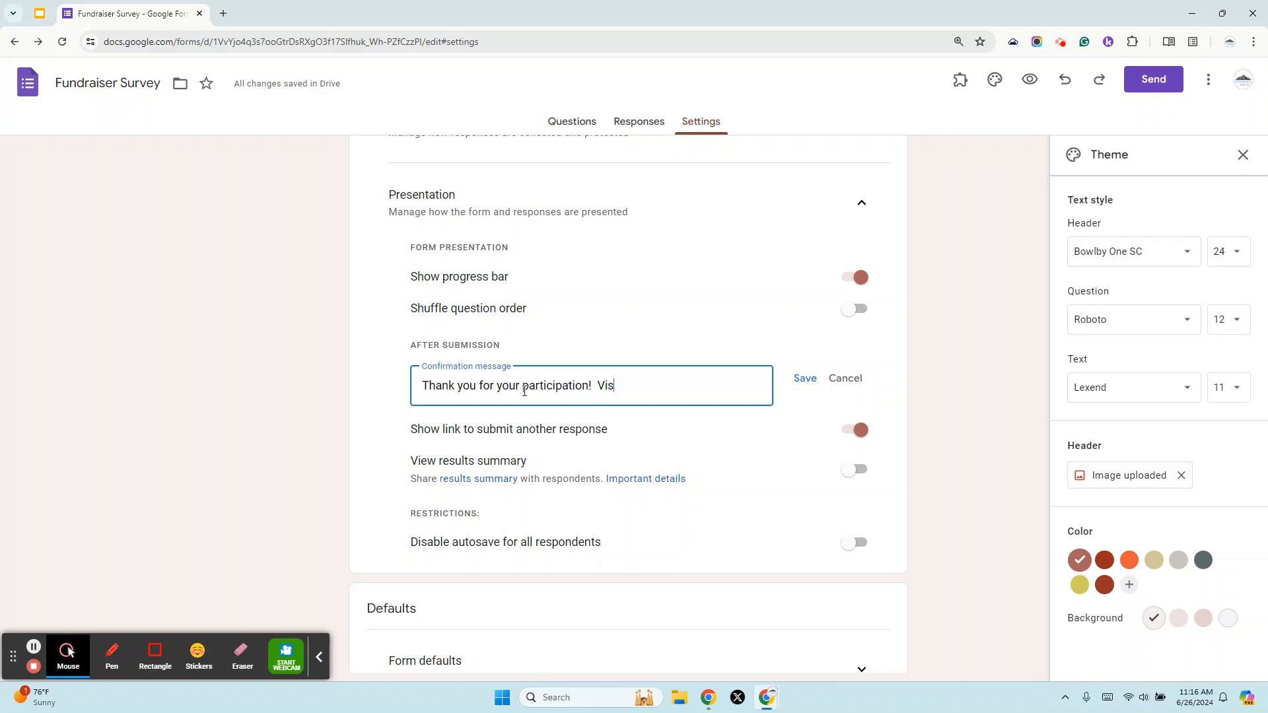
{"action": "type", "text": "it the website:  www. edtrekkers.com"}
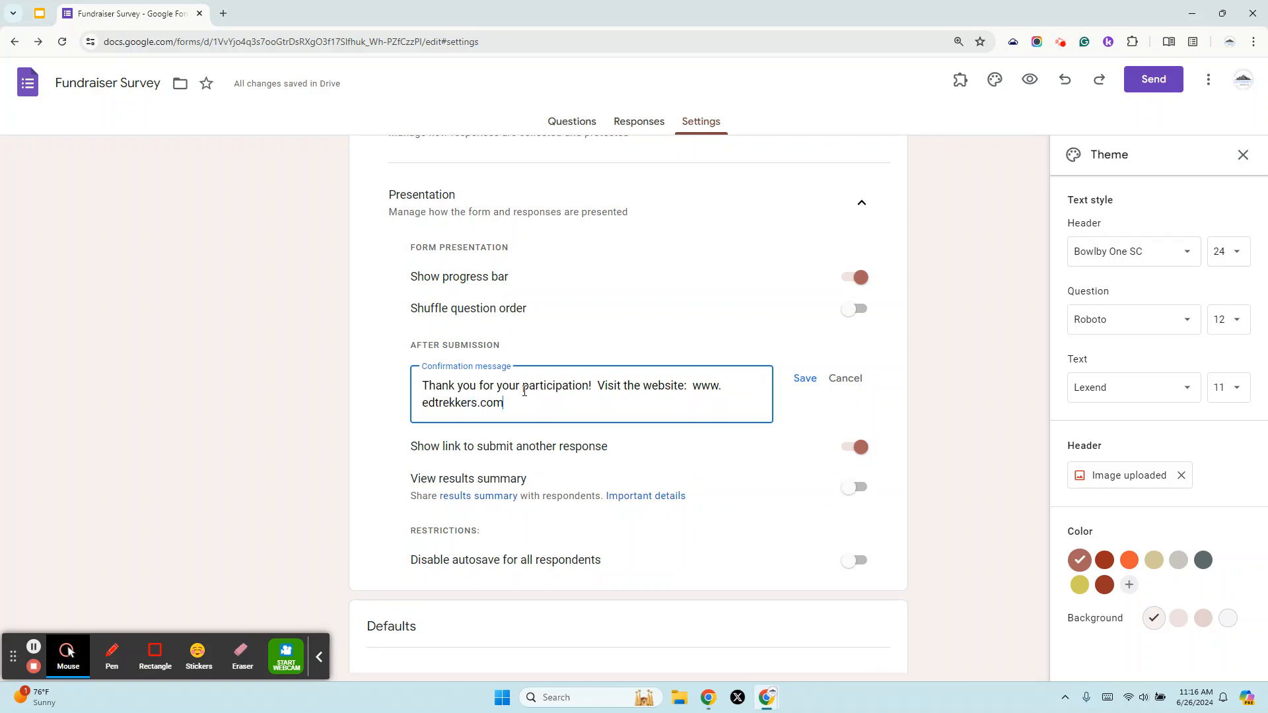
Extend the confirmation message with the sentence "Mark your calendar Sept 14.".
{"action": "type", "text": ". Mak"}
{"action": "key", "text": "BackSpace"}
{"action": "key", "text": "BackSpace"}
{"action": "type", "text": "ark your calendar Sept 14."}
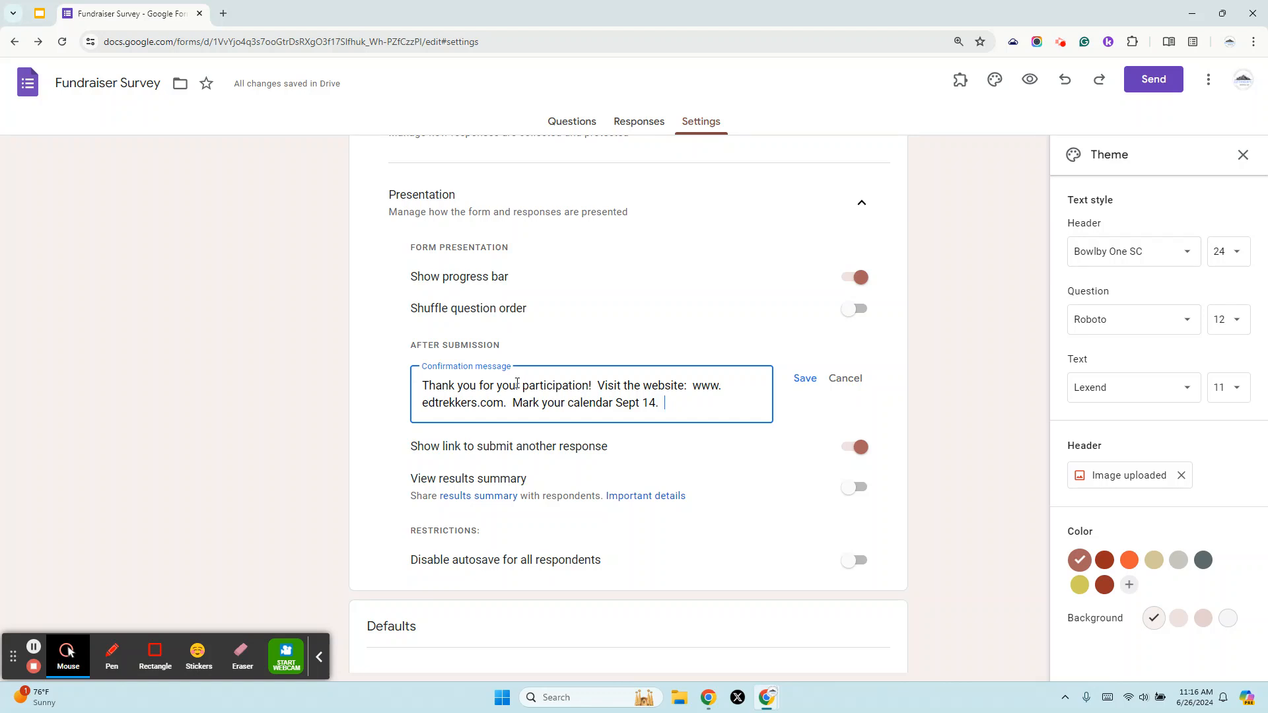
Try adding "Proceed to assignment @#3" to the end of the confirmation message, and delete that text again.
{"action": "type", "text": "  Proced"}
{"action": "key", "text": "BackSpace"}
{"action": "type", "text": "ed to assignment @#3"}
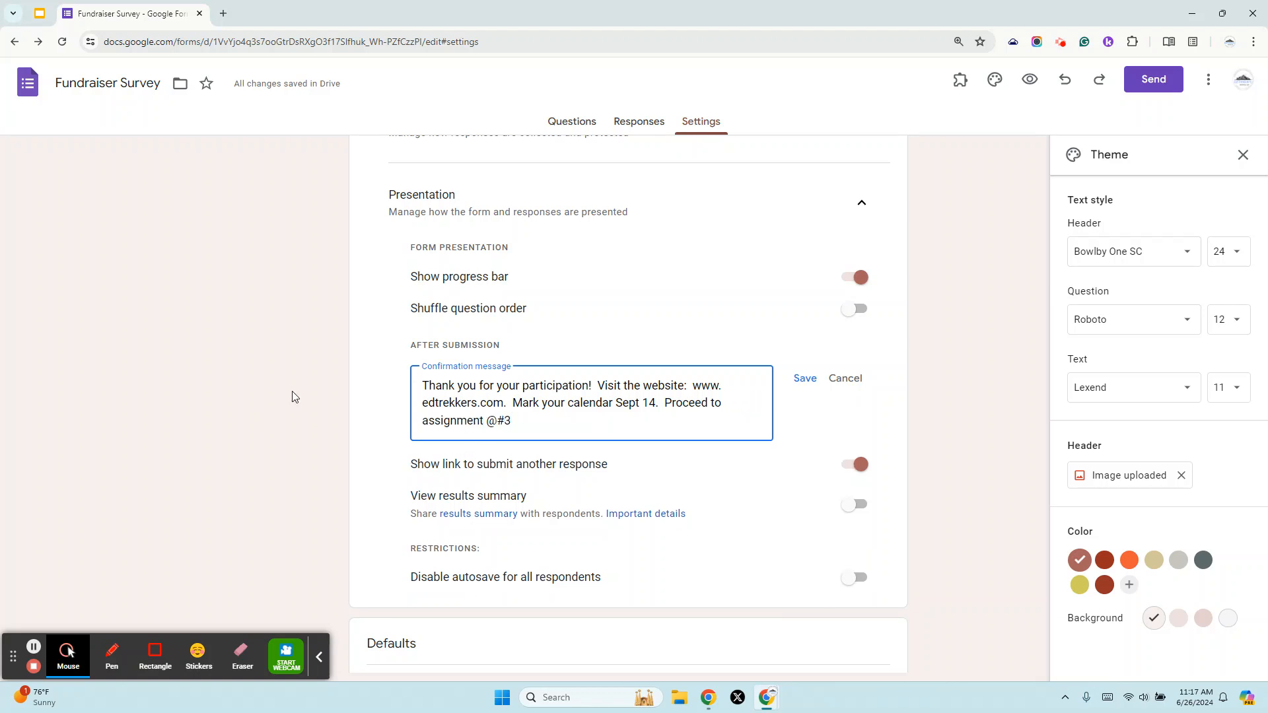
{"action": "left_click_drag", "start_coordinate": [552, 419], "coordinate": [587, 382]}
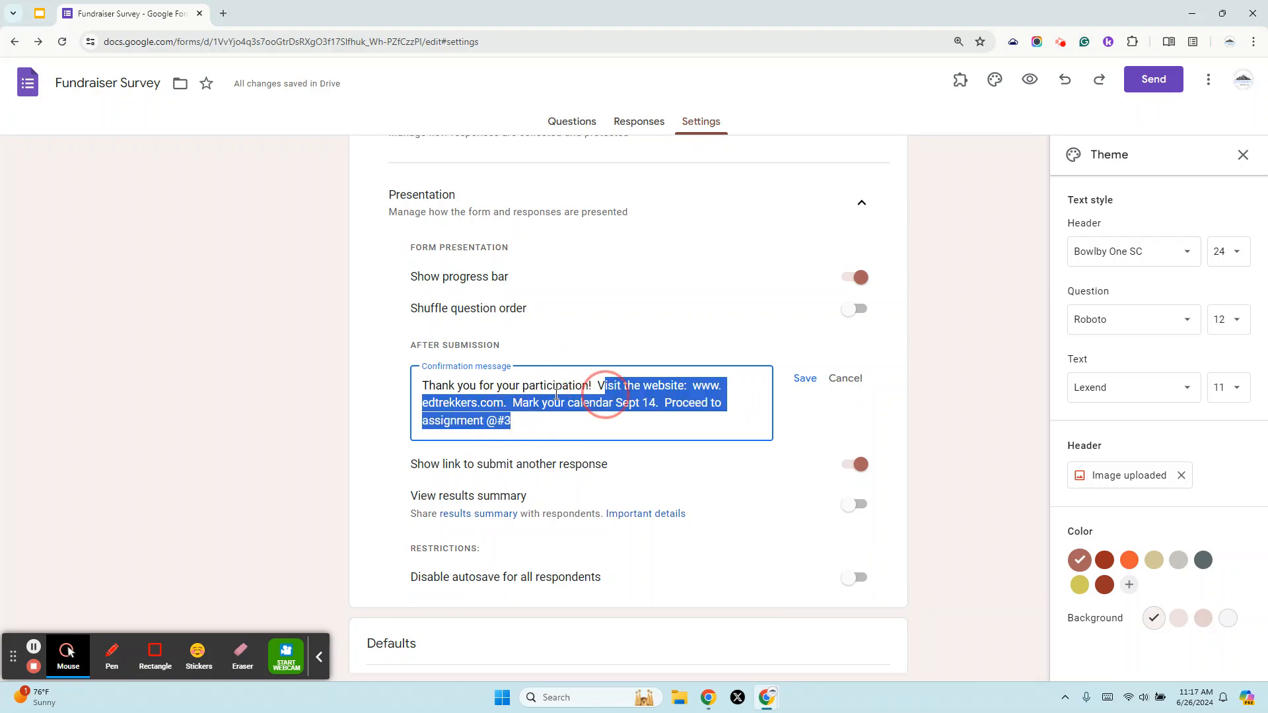
{"action": "left_click", "coordinate": [531, 416]}
{"action": "left_click_drag", "start_coordinate": [531, 416], "coordinate": [666, 401]}
{"action": "key", "text": "BackSpace"}
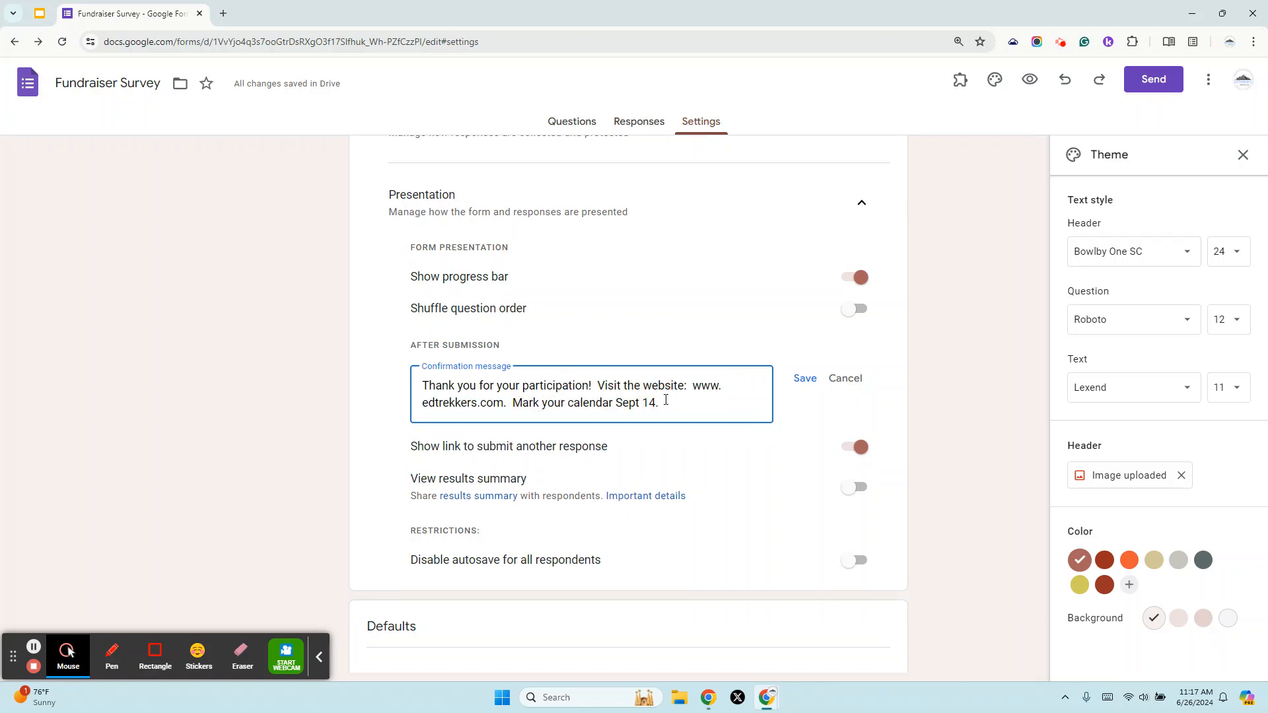
Save the confirmation message and turn off Show link to submit another response.
{"action": "left_click", "coordinate": [810, 378]}
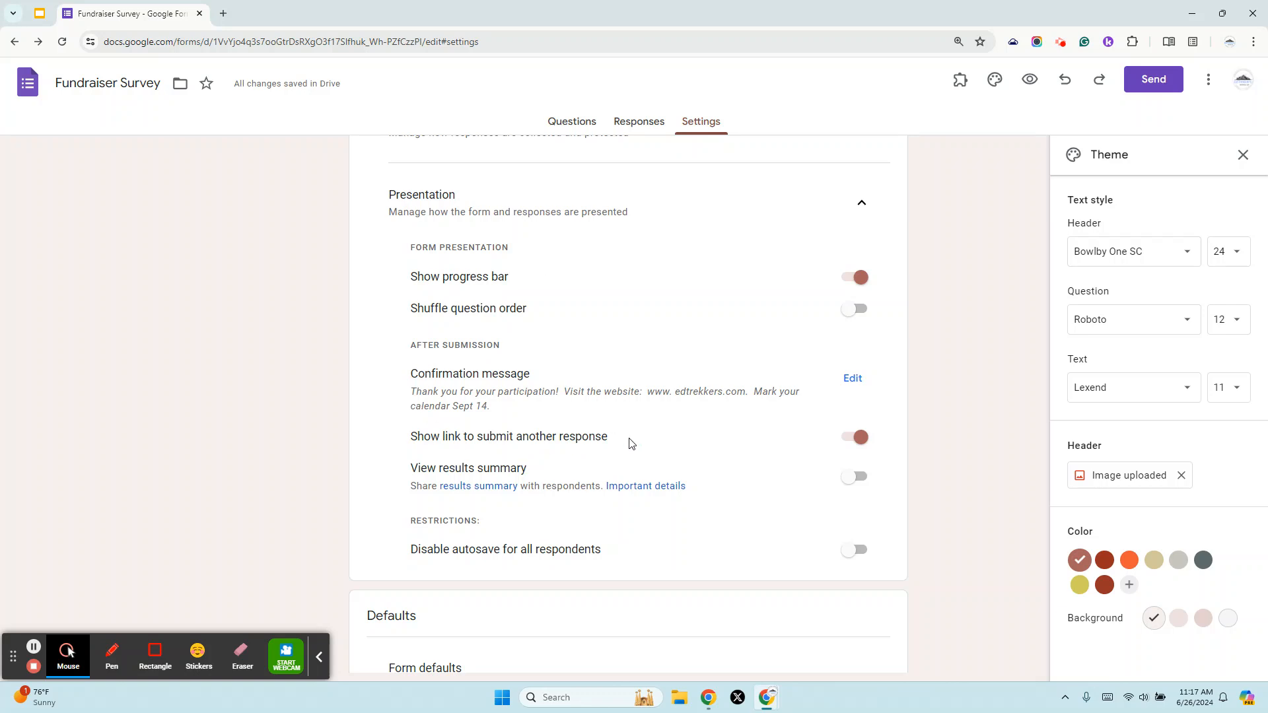
{"action": "left_click", "coordinate": [845, 440]}
{"action": "left_click", "coordinate": [866, 441]}
{"action": "left_click", "coordinate": [845, 435]}
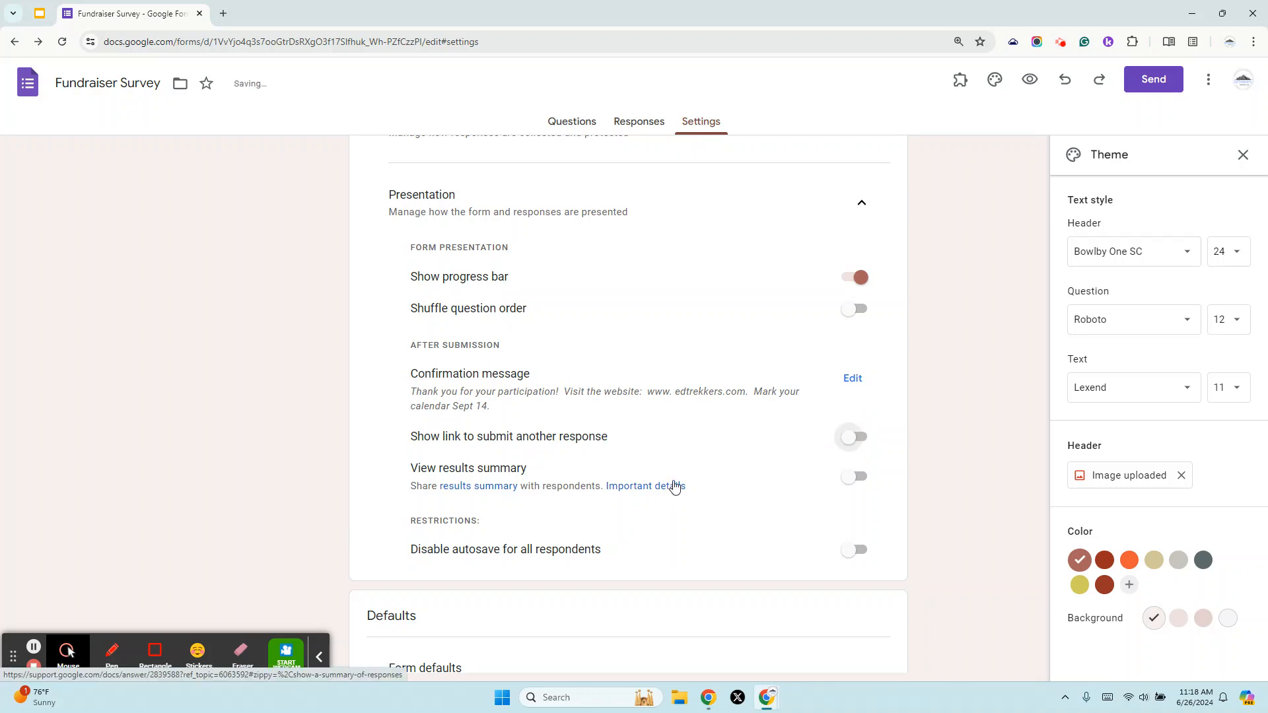
Try Limit to 1 response in the response settings, check its effect on the resubmission link option, and turn it off.
{"action": "scroll", "coordinate": [538, 368], "scroll_direction": "up", "scroll_amount": 3}
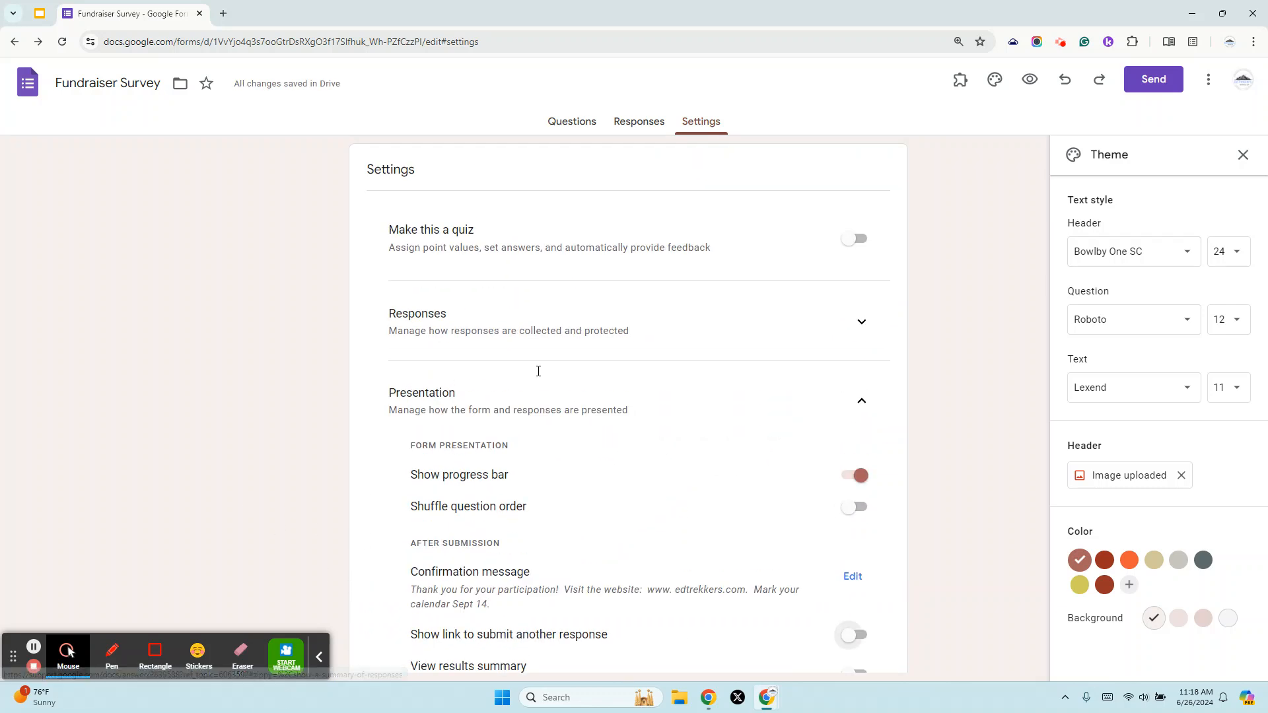
{"action": "left_click", "coordinate": [861, 322]}
{"action": "scroll", "coordinate": [428, 322], "scroll_direction": "down", "scroll_amount": 2}
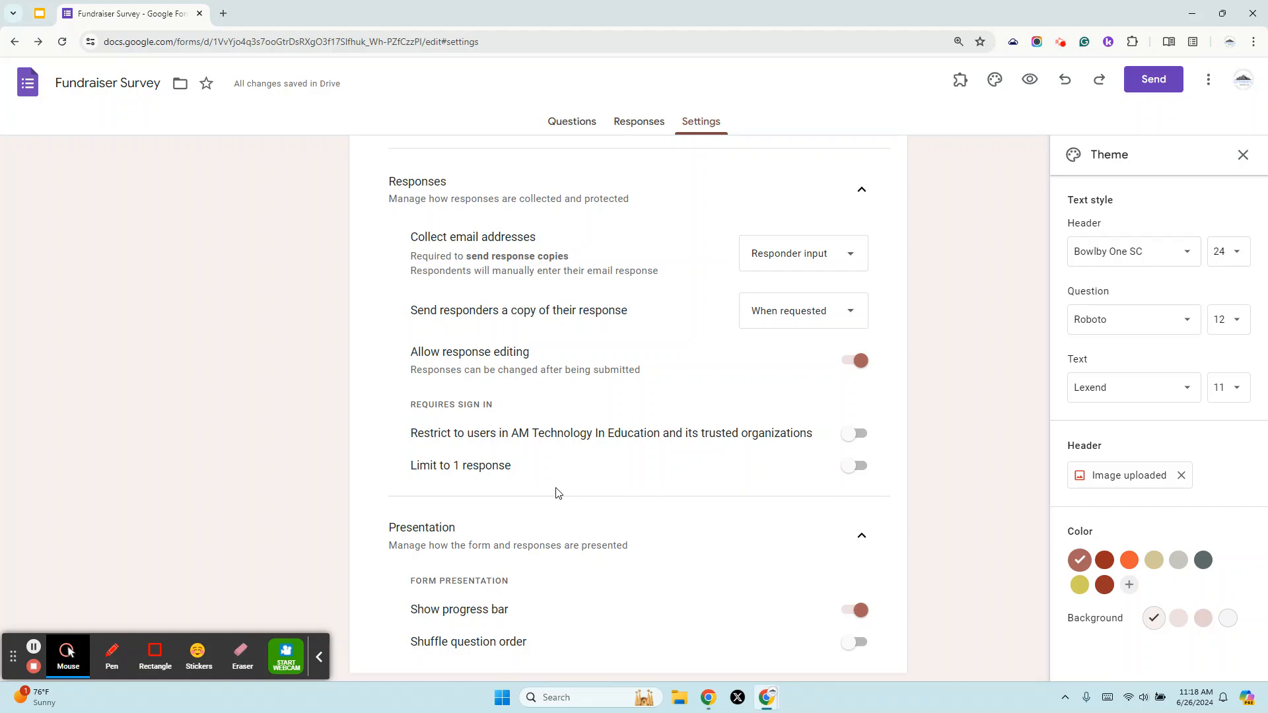
{"action": "left_click", "coordinate": [853, 467]}
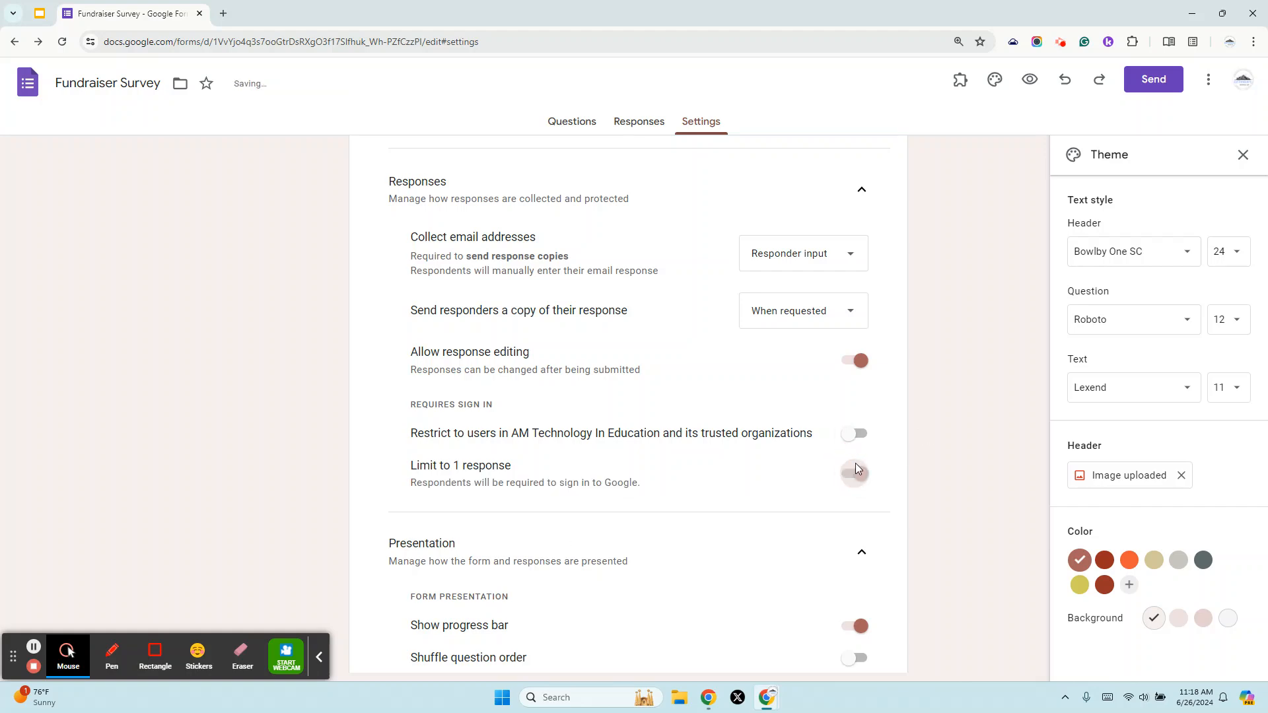
{"action": "scroll", "coordinate": [710, 492], "scroll_direction": "down", "scroll_amount": 5}
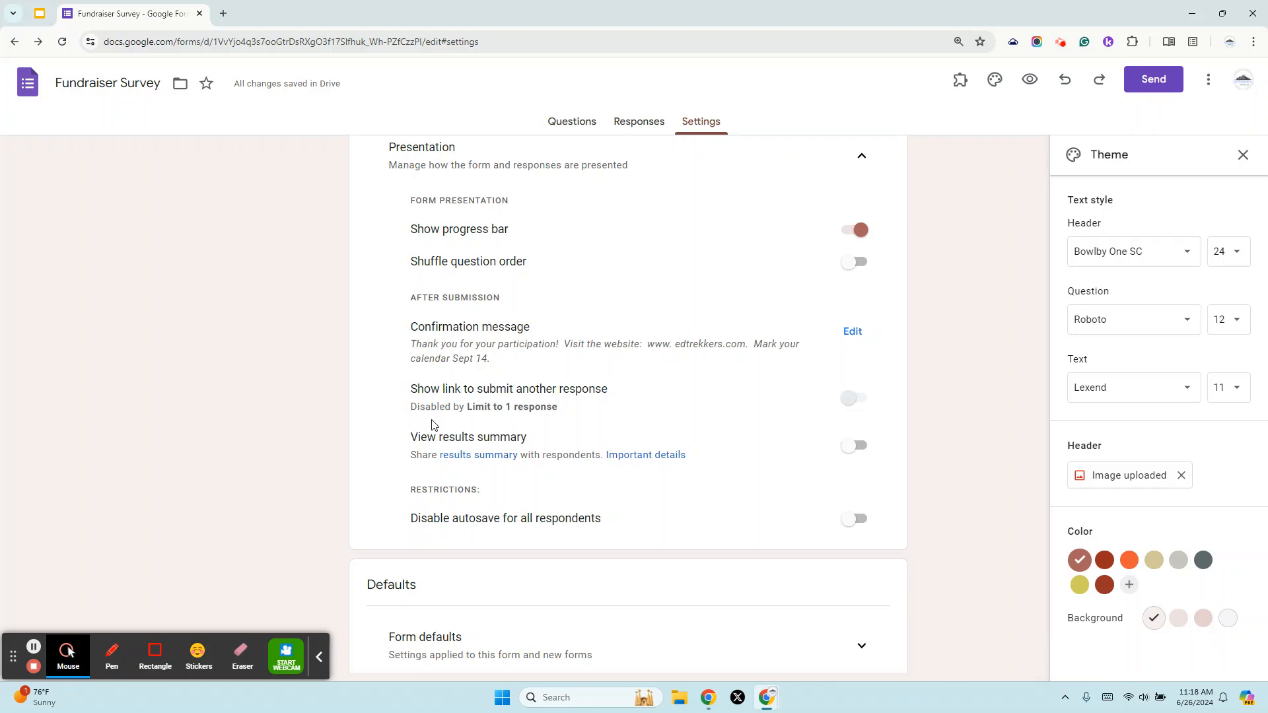
{"action": "scroll", "coordinate": [545, 390], "scroll_direction": "up", "scroll_amount": 3}
{"action": "scroll", "coordinate": [755, 336], "scroll_direction": "down", "scroll_amount": 3}
{"action": "scroll", "coordinate": [614, 403], "scroll_direction": "up", "scroll_amount": 3}
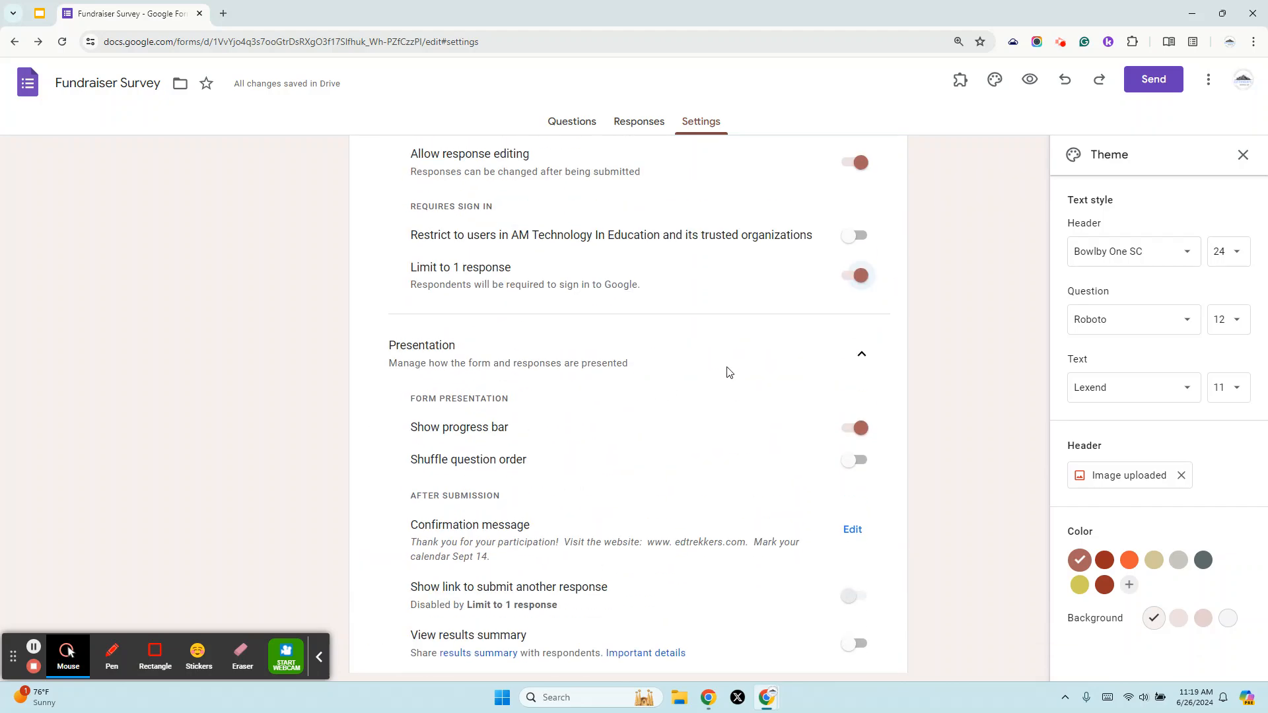
{"action": "left_click", "coordinate": [851, 275]}
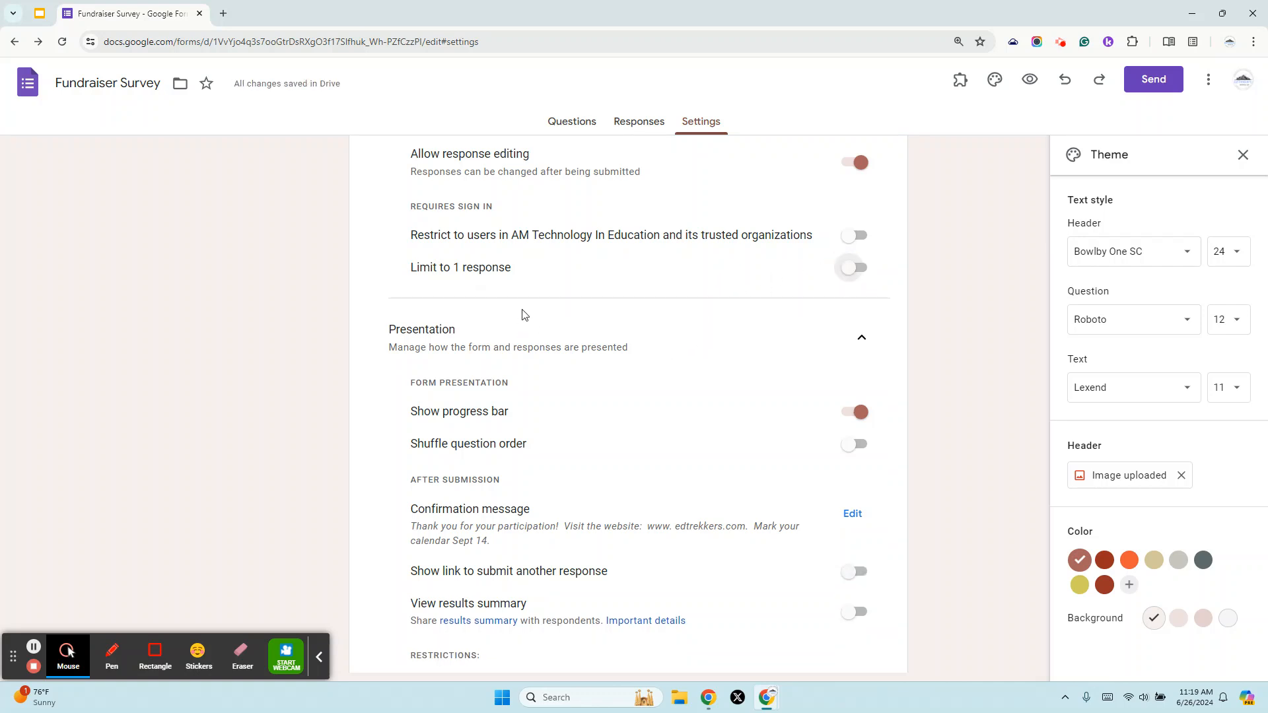
Set the form default for collecting email addresses to Responder input.
{"action": "scroll", "coordinate": [482, 383], "scroll_direction": "down", "scroll_amount": 3}
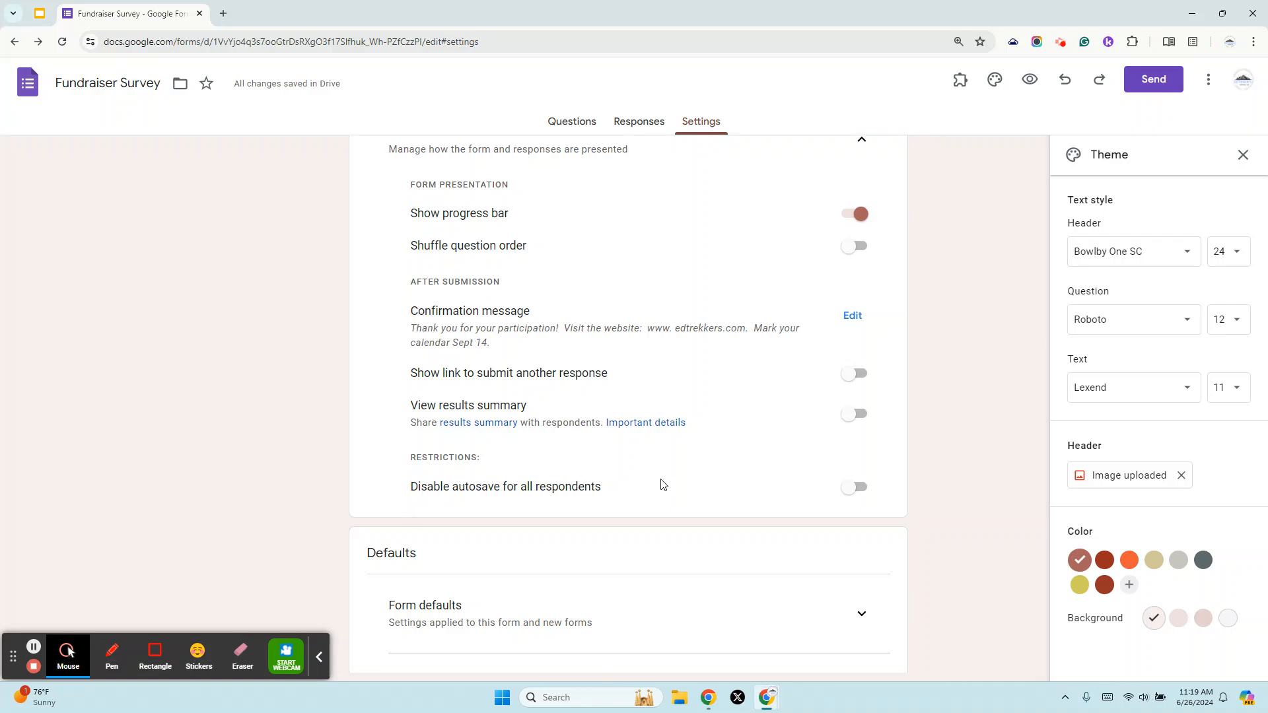
{"action": "scroll", "coordinate": [603, 481], "scroll_direction": "down", "scroll_amount": 2}
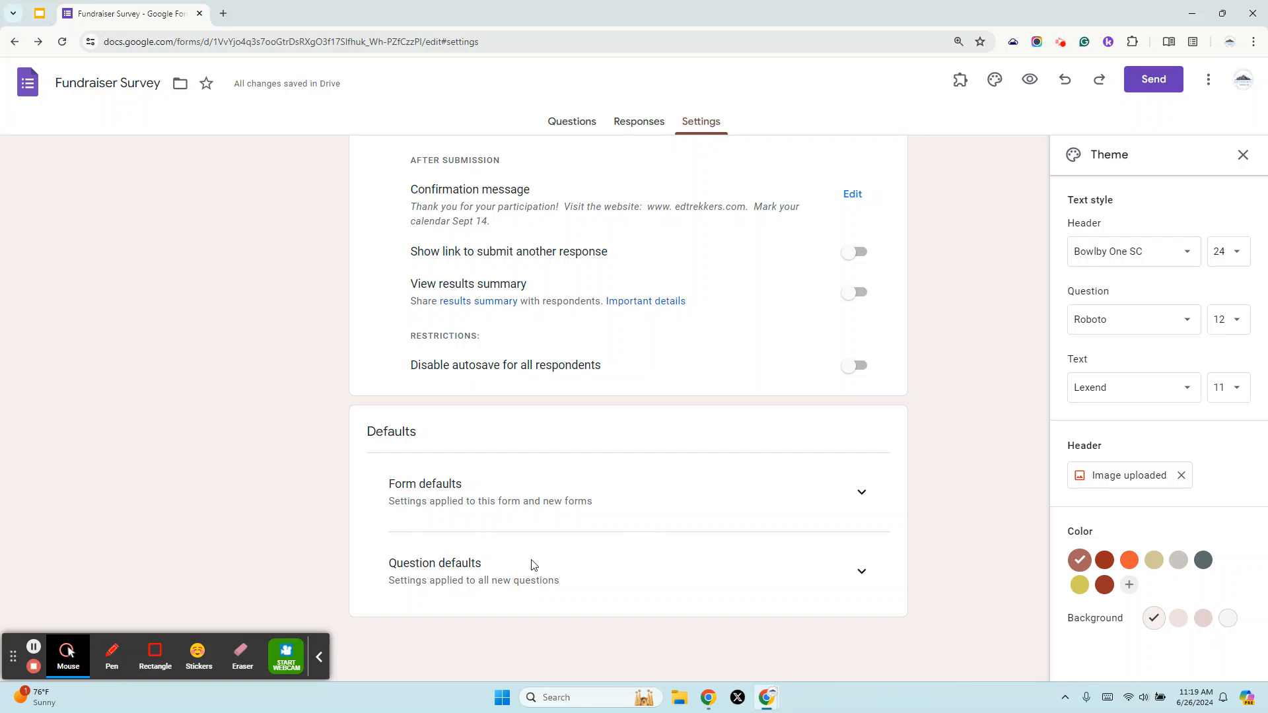
{"action": "left_click", "coordinate": [861, 492]}
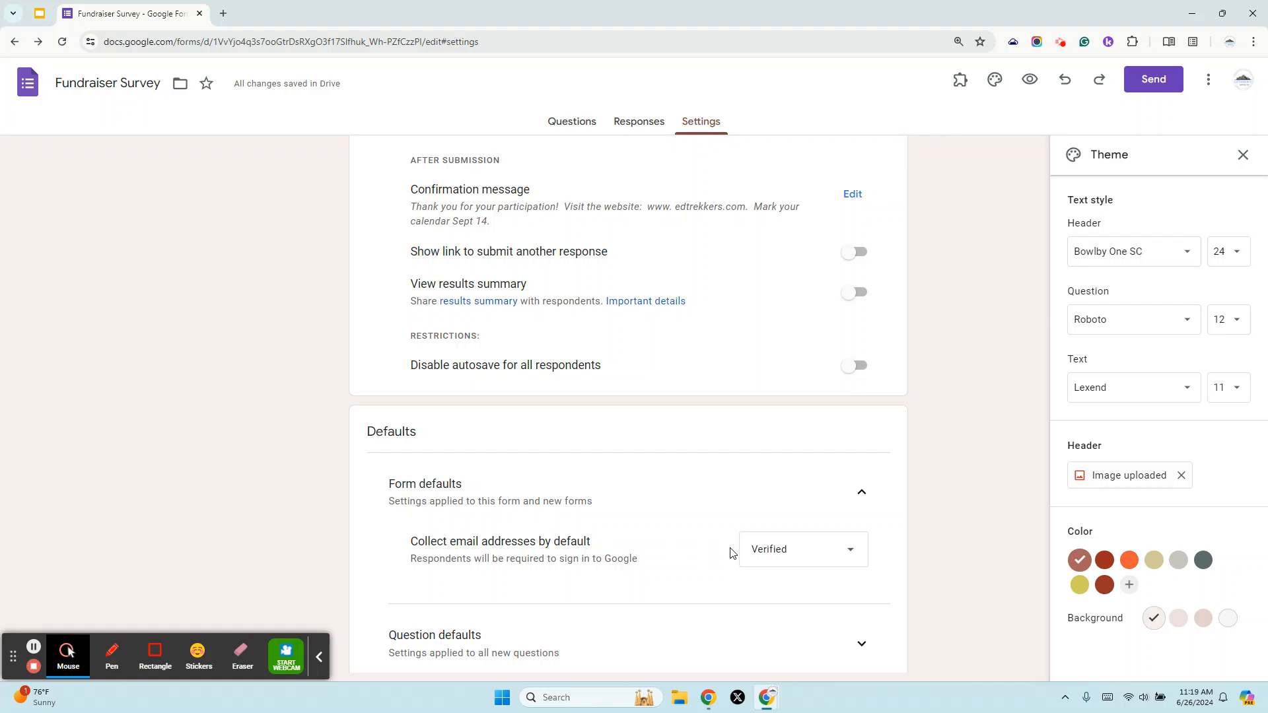
{"action": "left_click", "coordinate": [786, 554]}
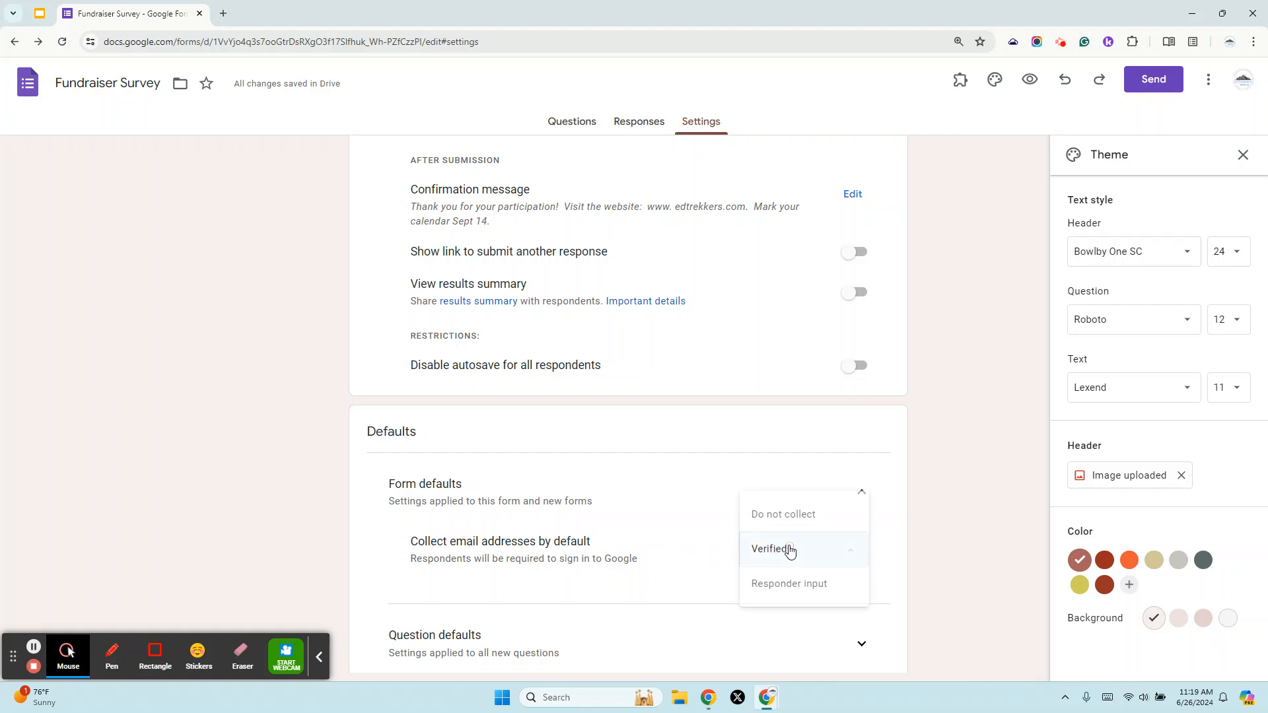
{"action": "left_click", "coordinate": [789, 583]}
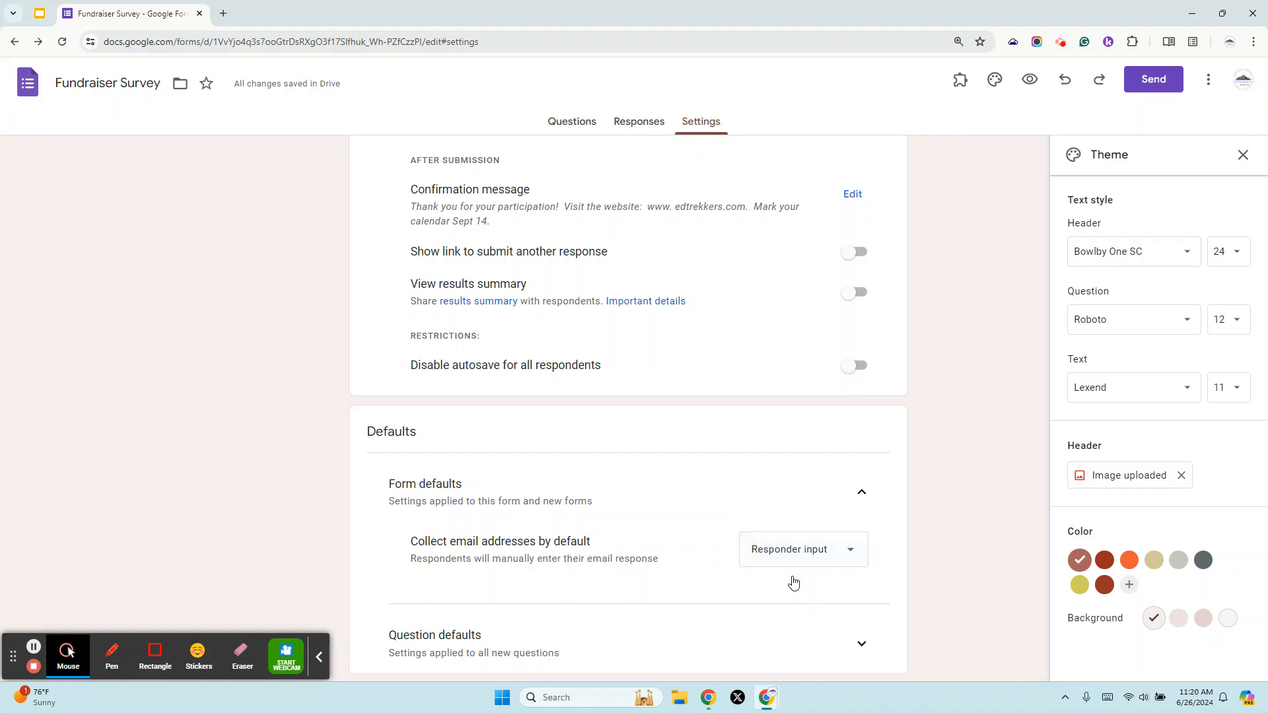
{"action": "scroll", "coordinate": [688, 532], "scroll_direction": "down", "scroll_amount": 1}
{"action": "left_click", "coordinate": [813, 483]}
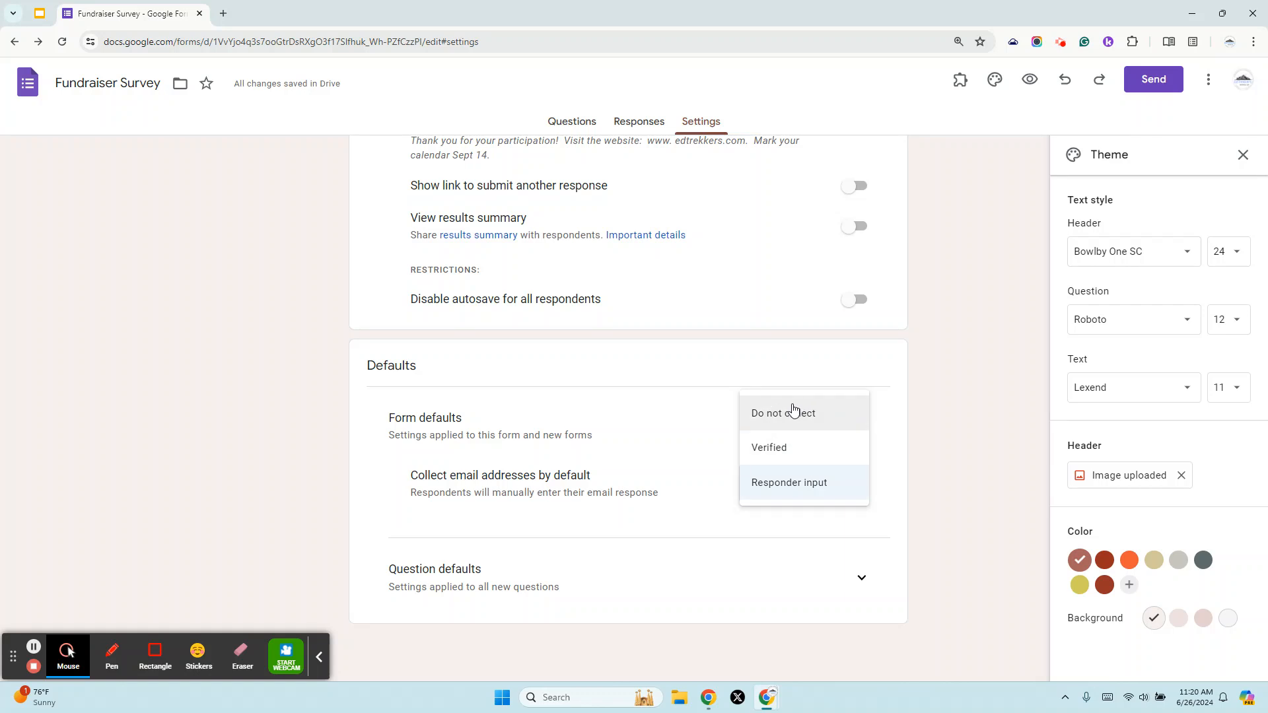
{"action": "left_click", "coordinate": [805, 484]}
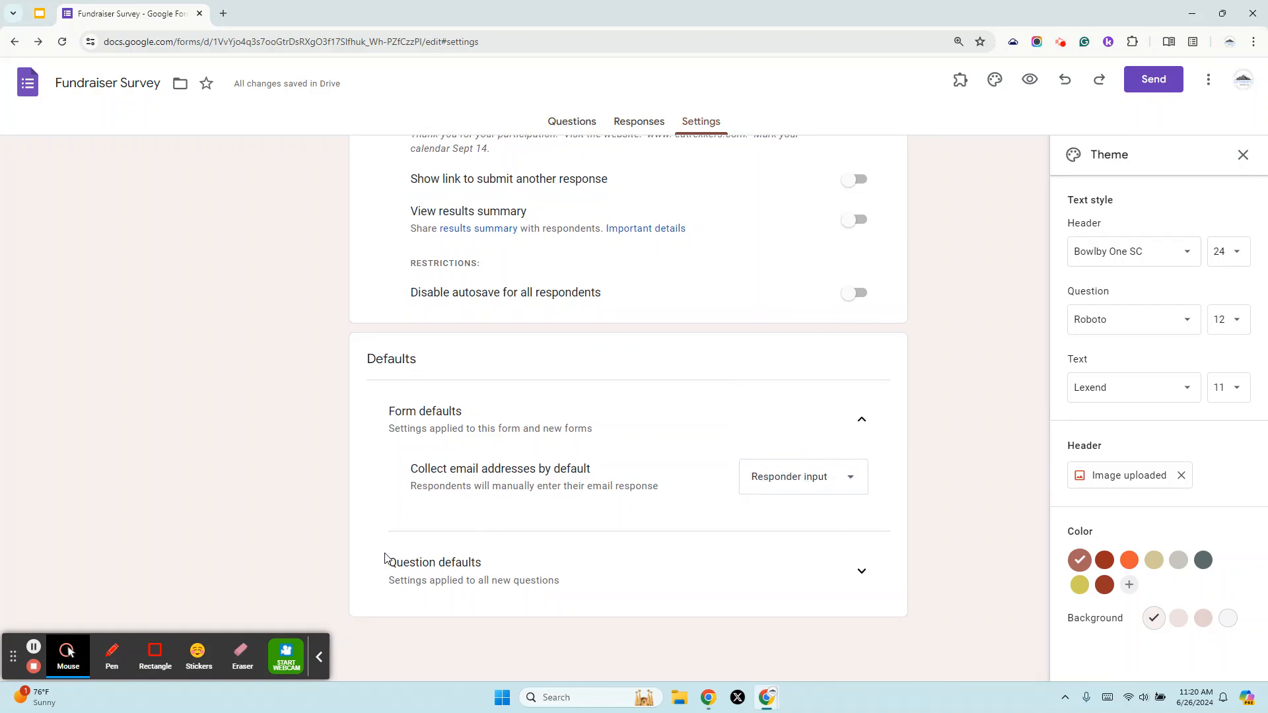
Examine the question defaults for making questions required, and collapse that section.
{"action": "left_click", "coordinate": [860, 571]}
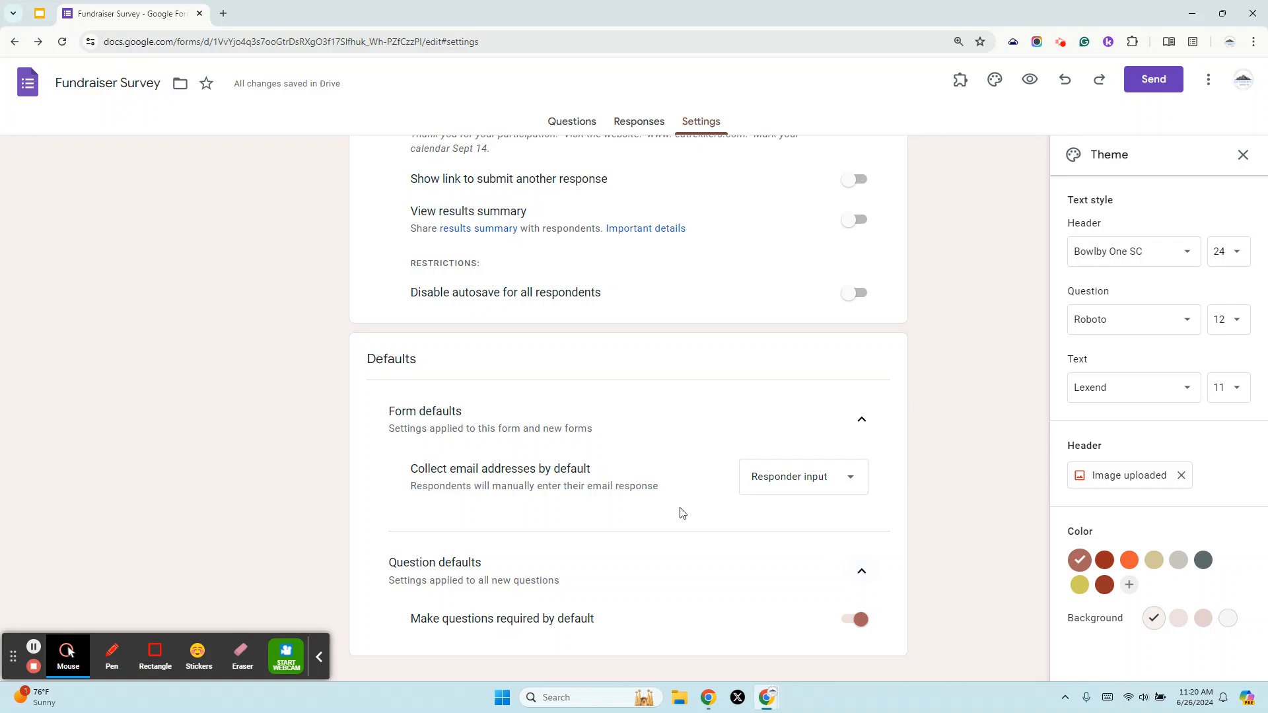
{"action": "scroll", "coordinate": [536, 577], "scroll_direction": "down", "scroll_amount": 1}
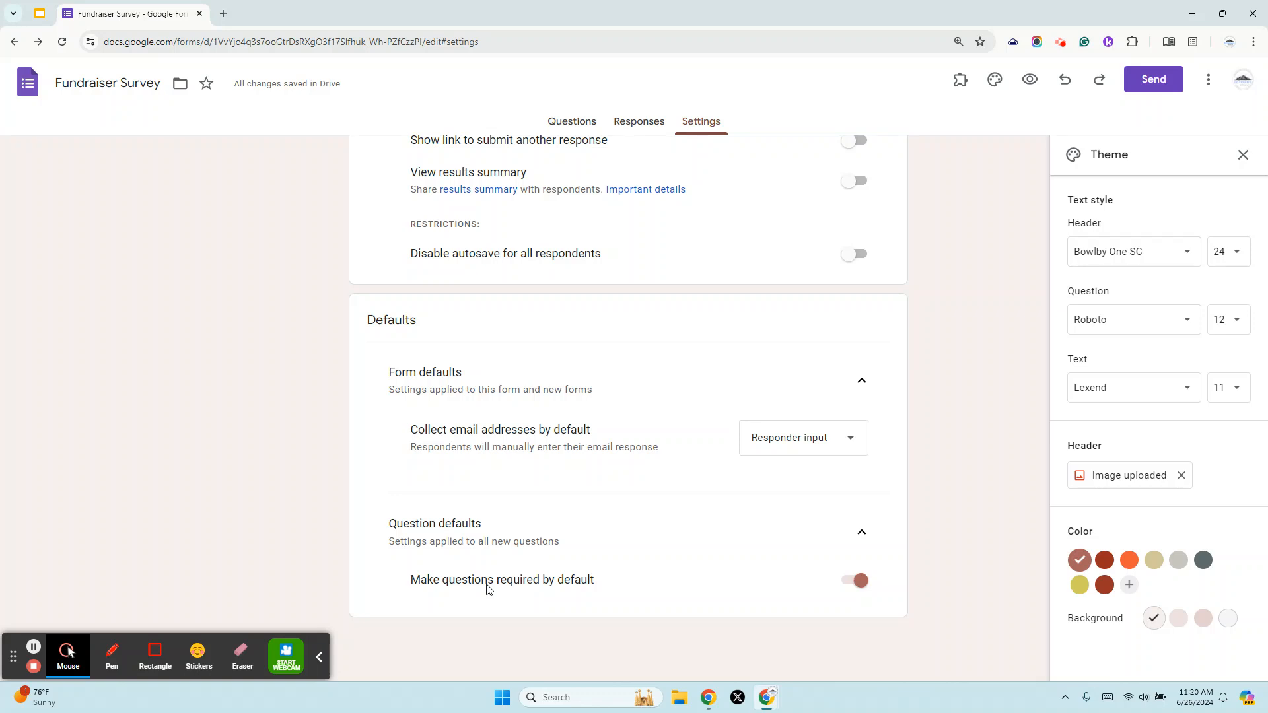
{"action": "left_click", "coordinate": [321, 663]}
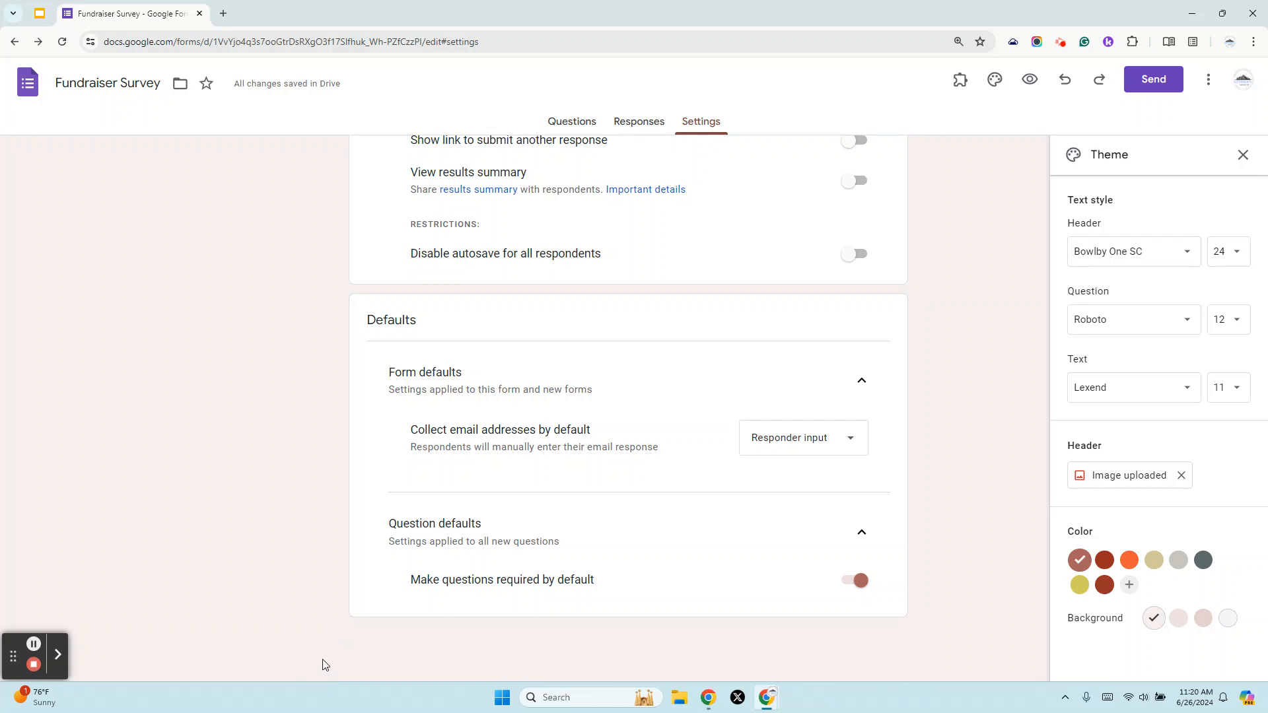
{"action": "left_click", "coordinate": [862, 532]}
Review the form's response and presentation settings once more, and switch to the published Google Slides presentation.
{"action": "scroll", "coordinate": [654, 543], "scroll_direction": "up", "scroll_amount": 10}
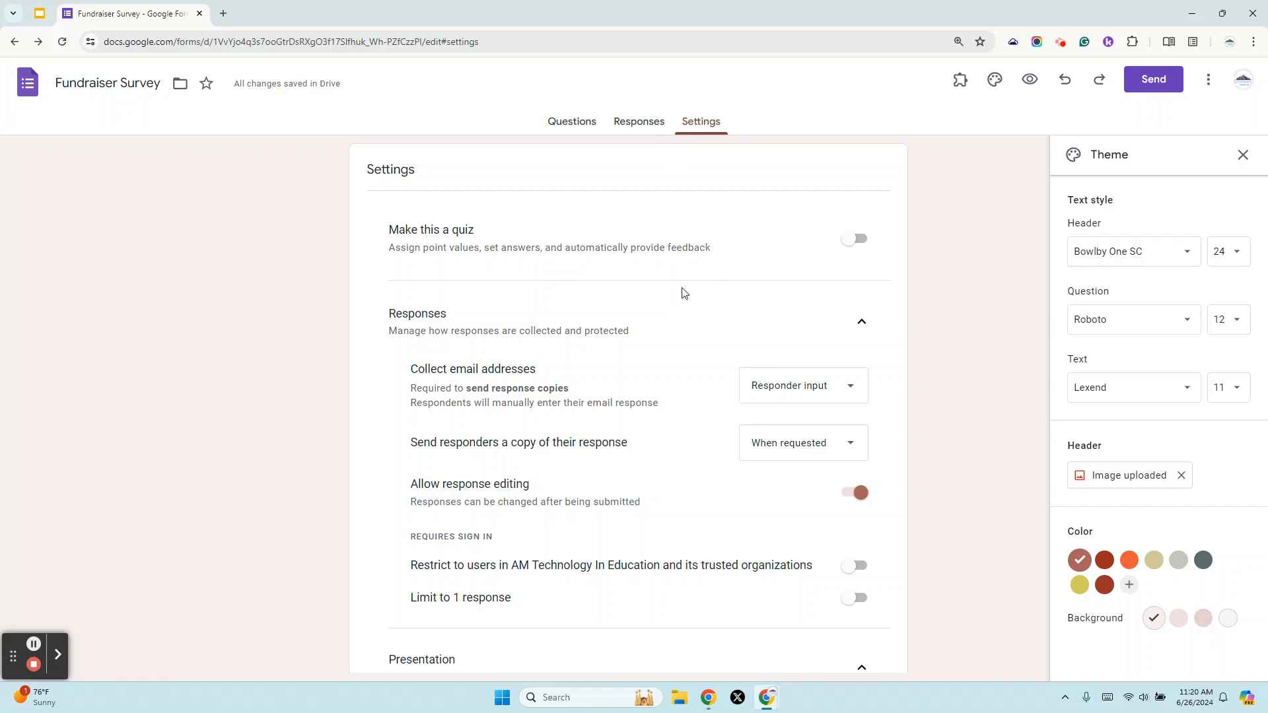
{"action": "scroll", "coordinate": [523, 476], "scroll_direction": "down", "scroll_amount": 5}
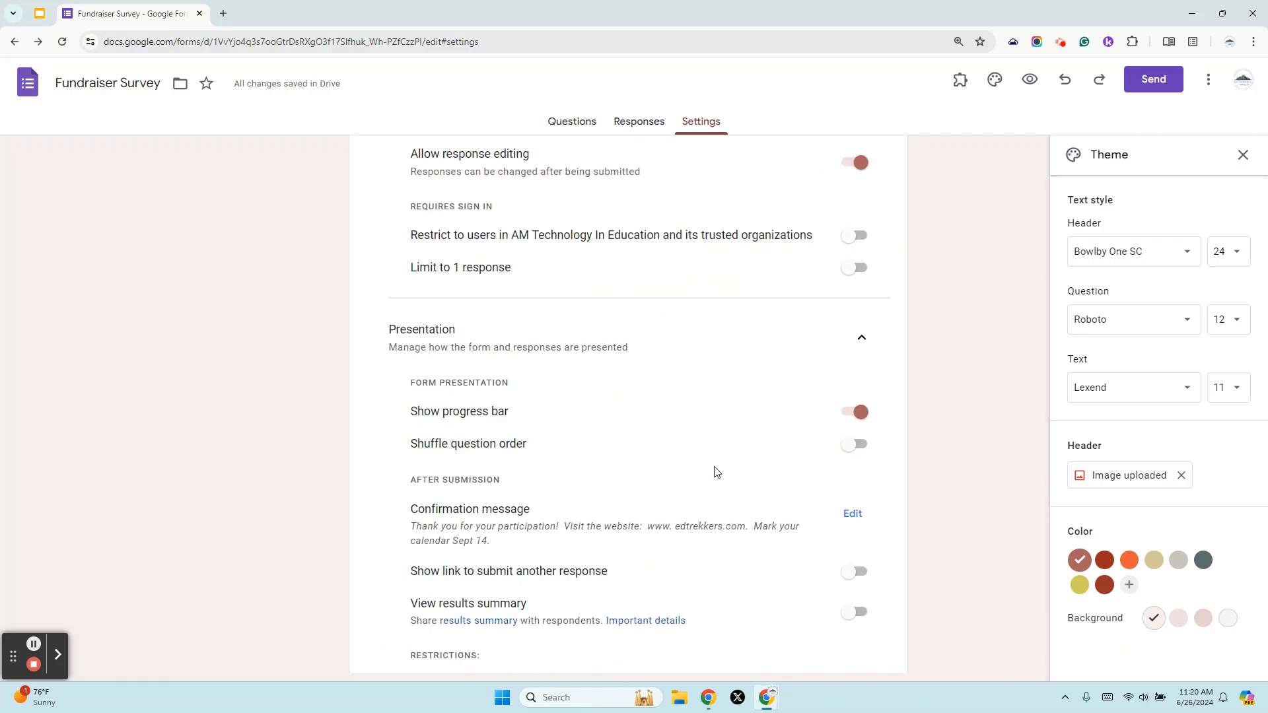
{"action": "scroll", "coordinate": [715, 471], "scroll_direction": "up", "scroll_amount": 5}
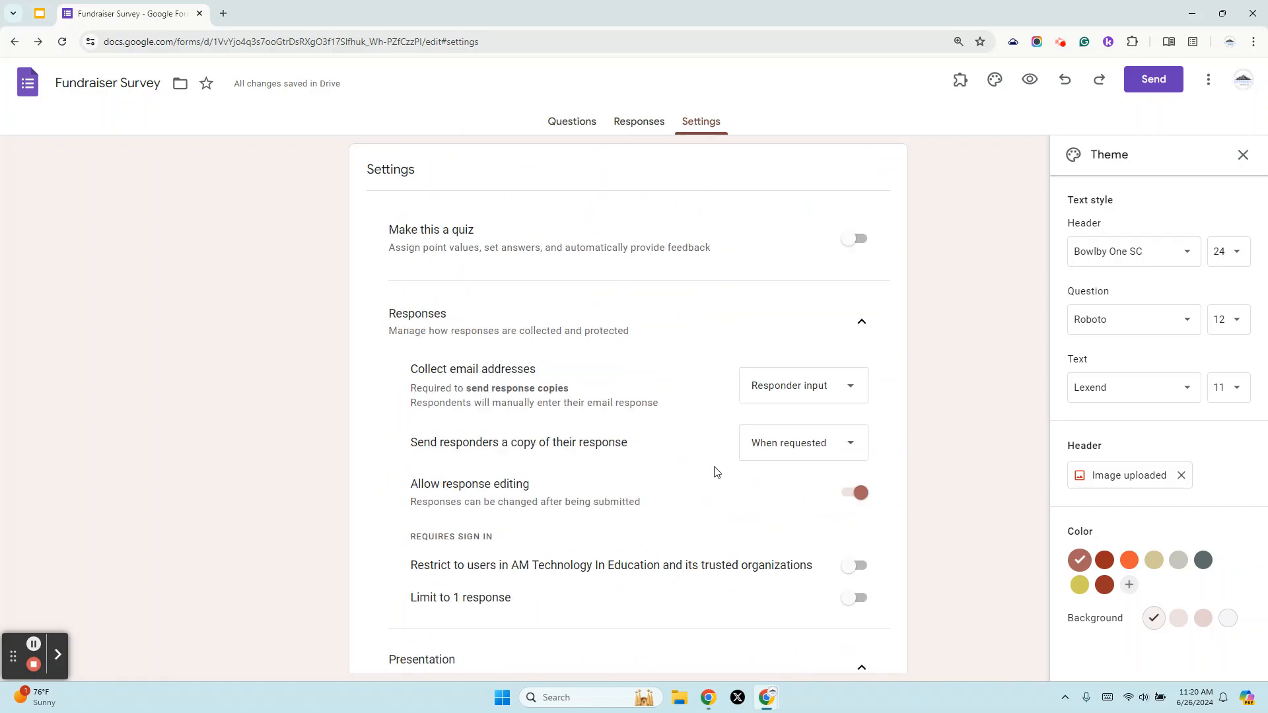
{"action": "left_click", "coordinate": [43, 11]}
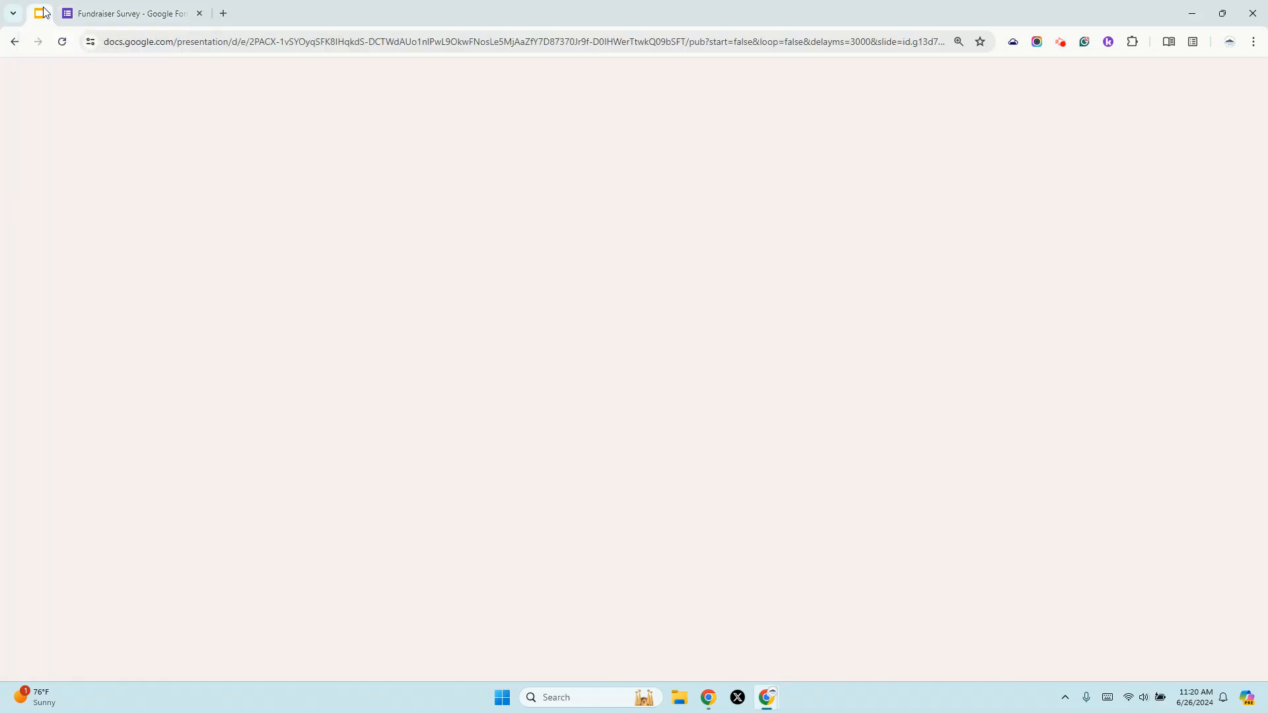